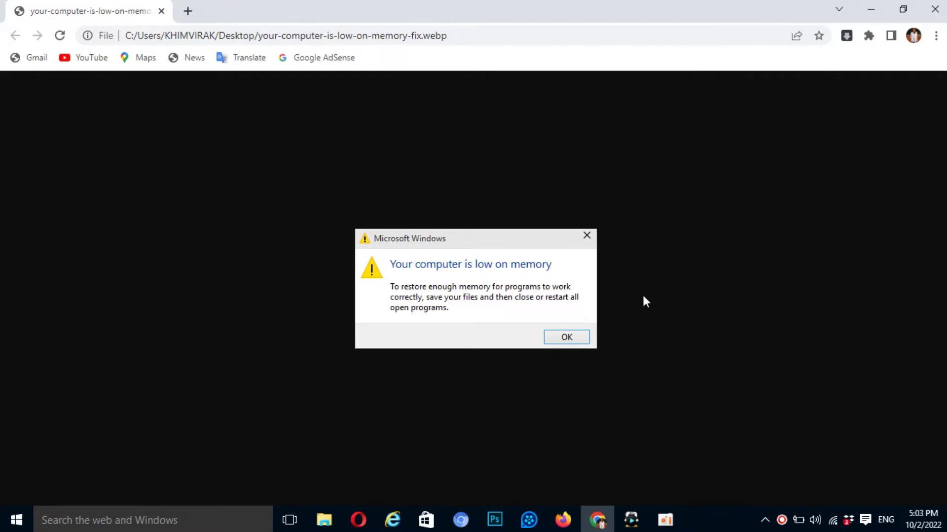
key(super)
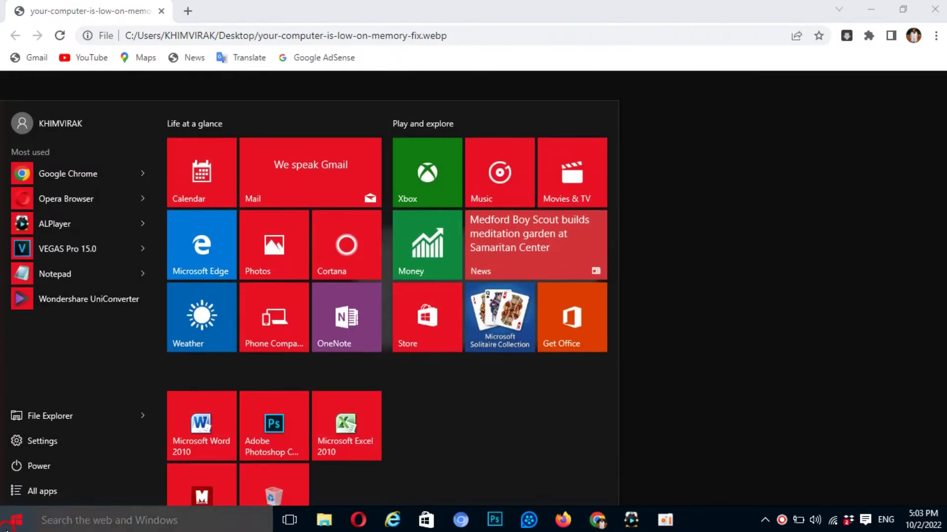
key(super)
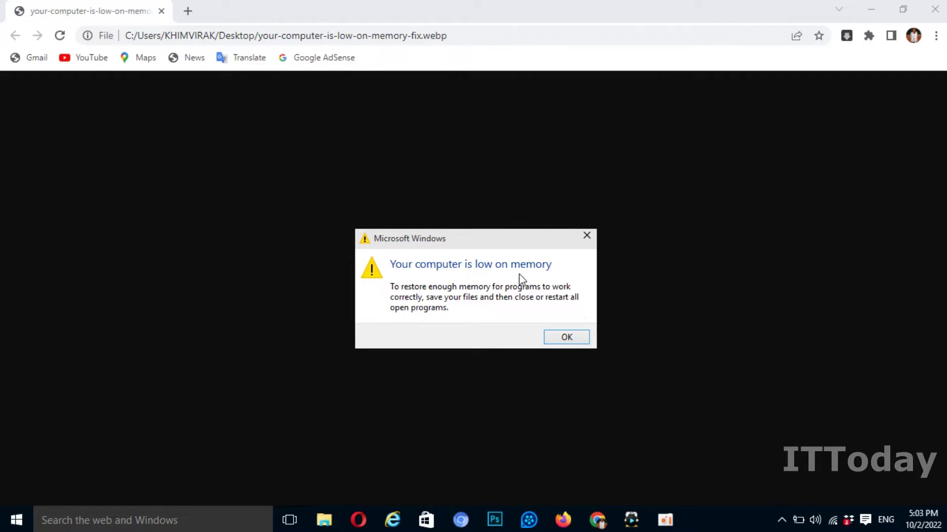
Open File Explorer and display the system properties of This PC.
click(333, 524)
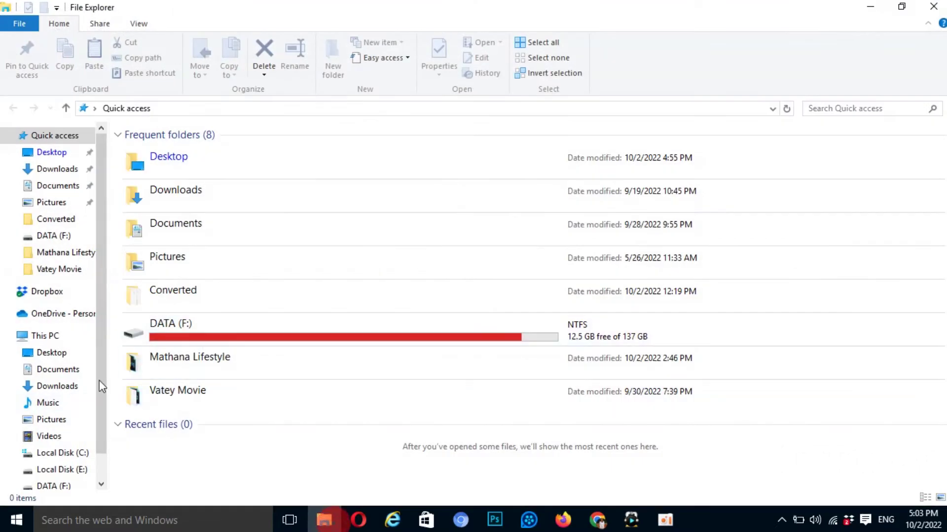
click(44, 336)
right_click(43, 336)
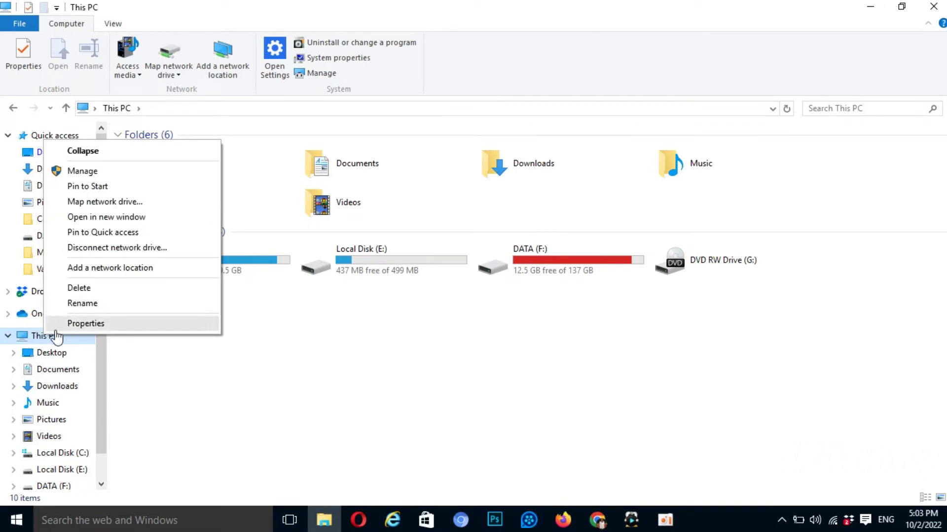
click(74, 326)
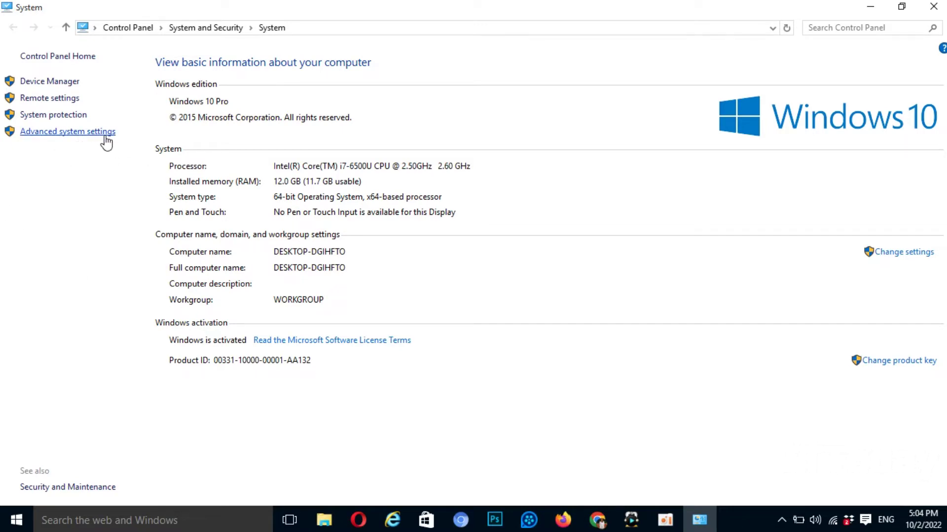
Open the advanced system settings and bring up the Performance settings.
click(85, 131)
drag(186, 49, 584, 153)
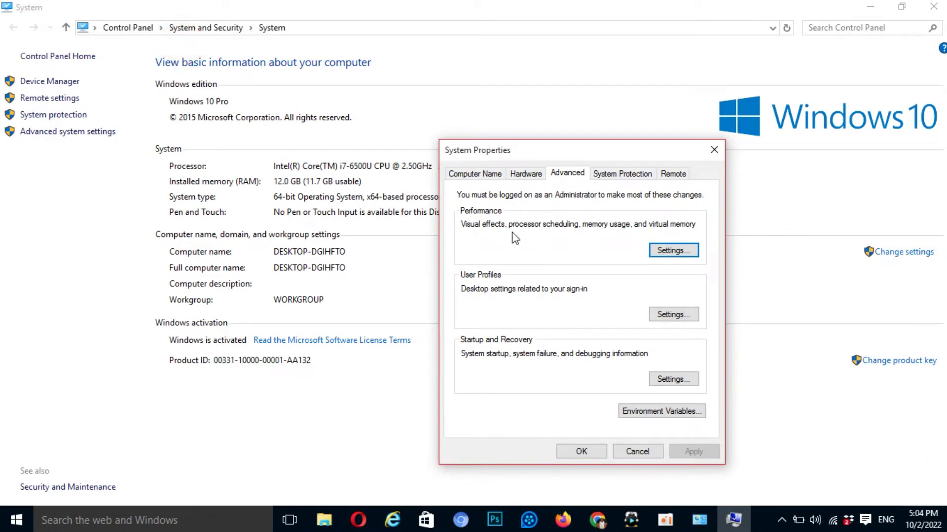
click(672, 253)
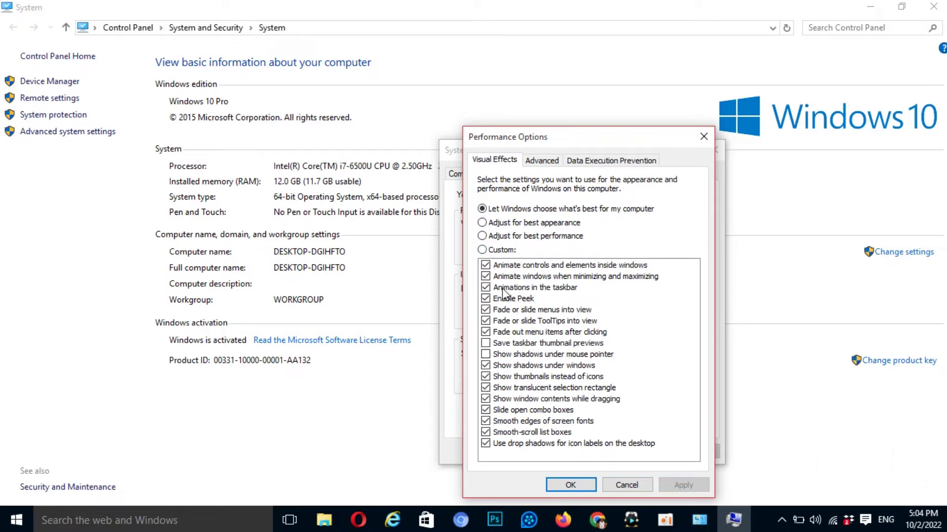
Choose Custom visual effects and turn off the control, window and taskbar animations, Enable Peek, and the menu and ToolTip fade effects.
click(481, 249)
click(486, 265)
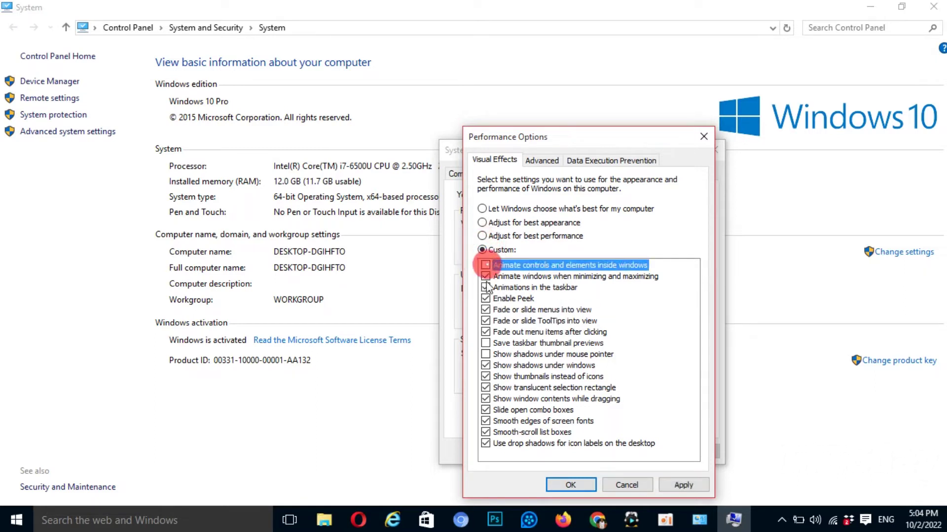
click(485, 277)
click(485, 288)
click(485, 298)
click(486, 310)
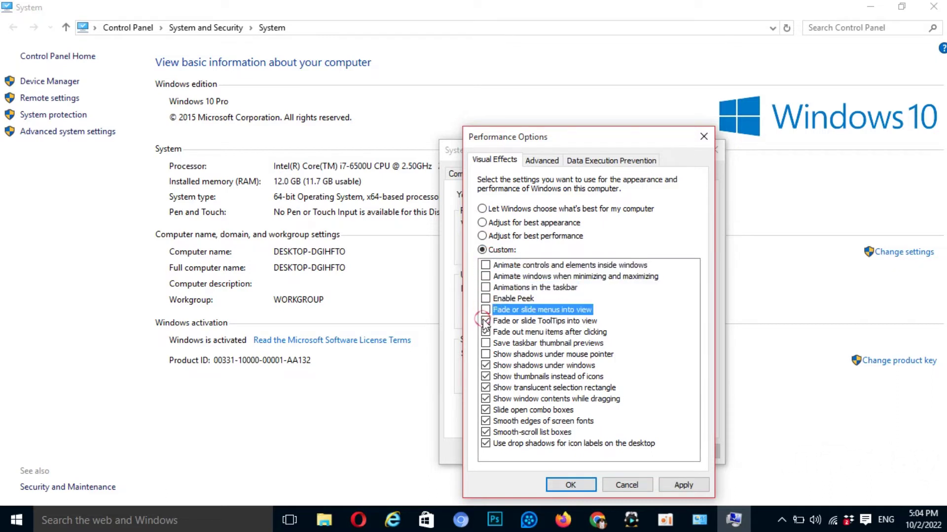
click(485, 321)
click(486, 332)
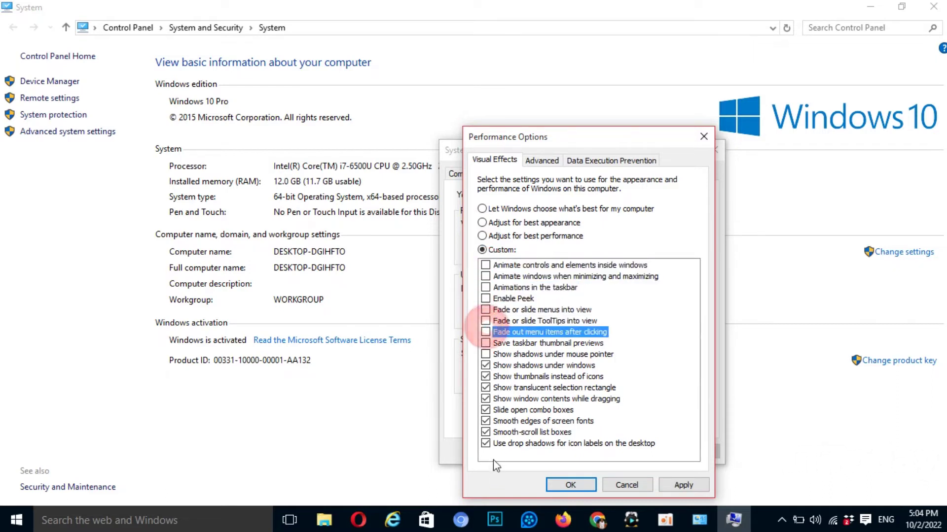
Turn off icon label drop shadows, smooth-scroll list boxes, sliding combo boxes, window contents while dragging, the translucent selection rectangle and window shadows.
click(485, 444)
click(486, 432)
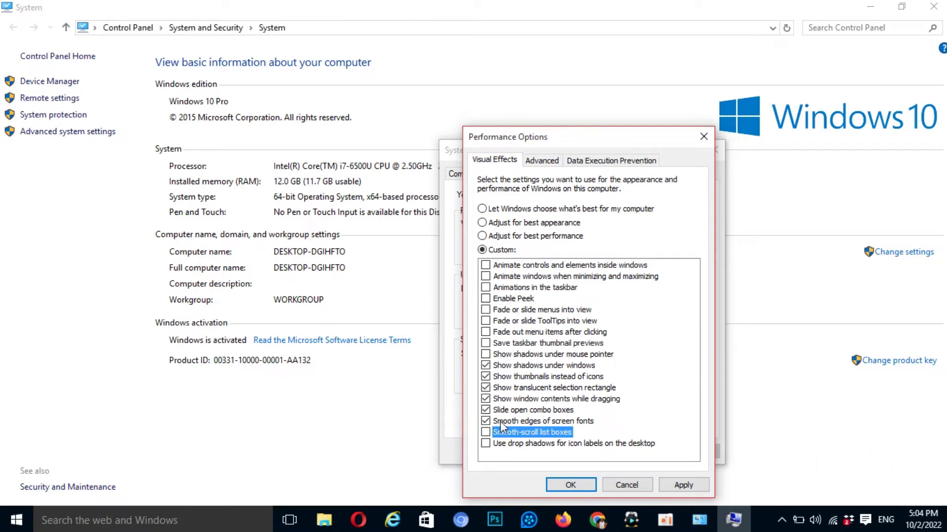
click(485, 410)
click(486, 399)
click(486, 387)
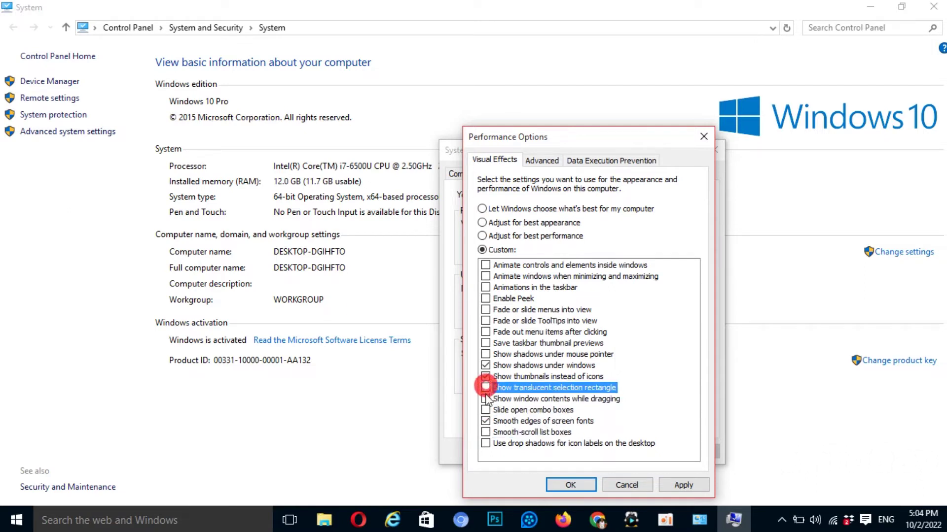
click(485, 365)
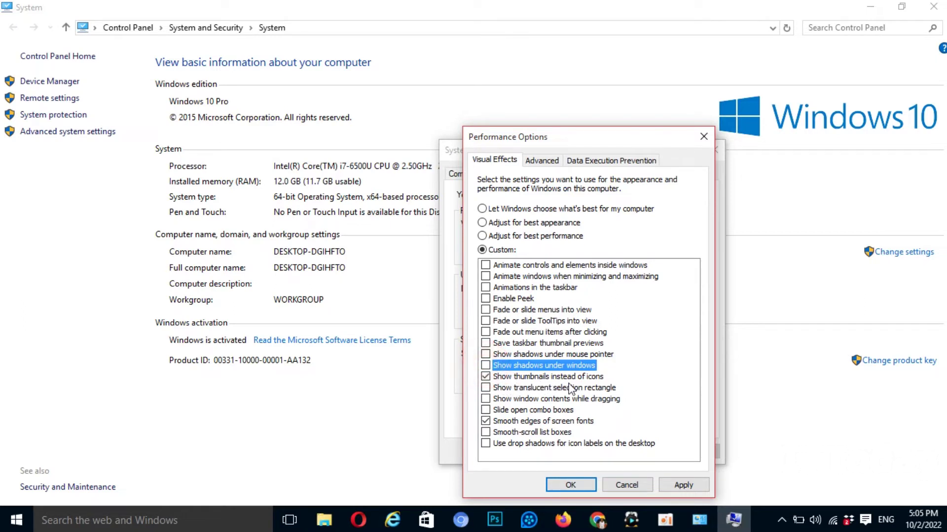
Apply the custom visual effects and close both Performance Options and System Properties with OK.
click(678, 486)
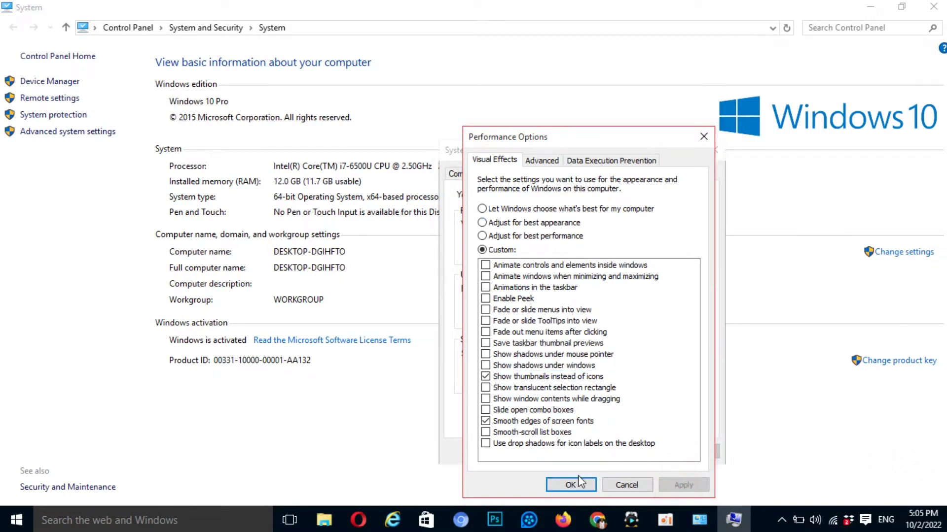
click(575, 488)
click(582, 451)
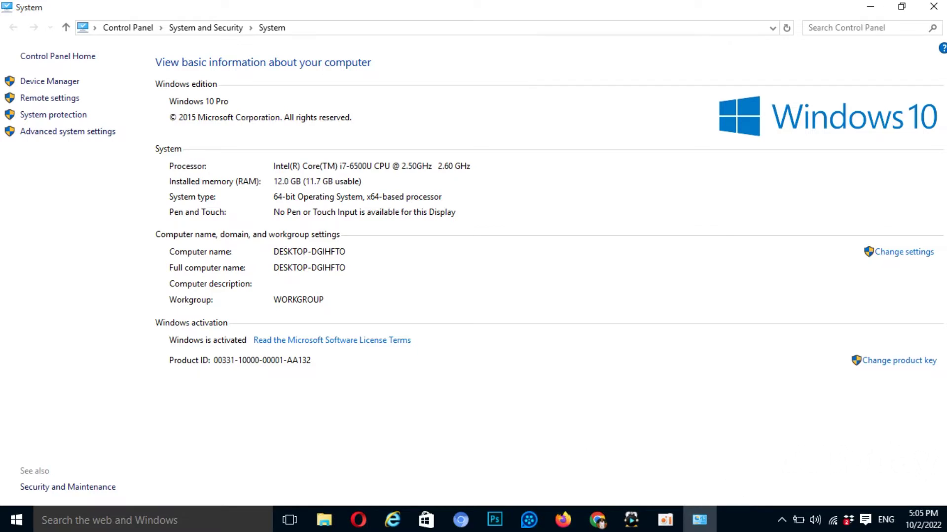
Open Task Manager from the taskbar.
right_click(741, 526)
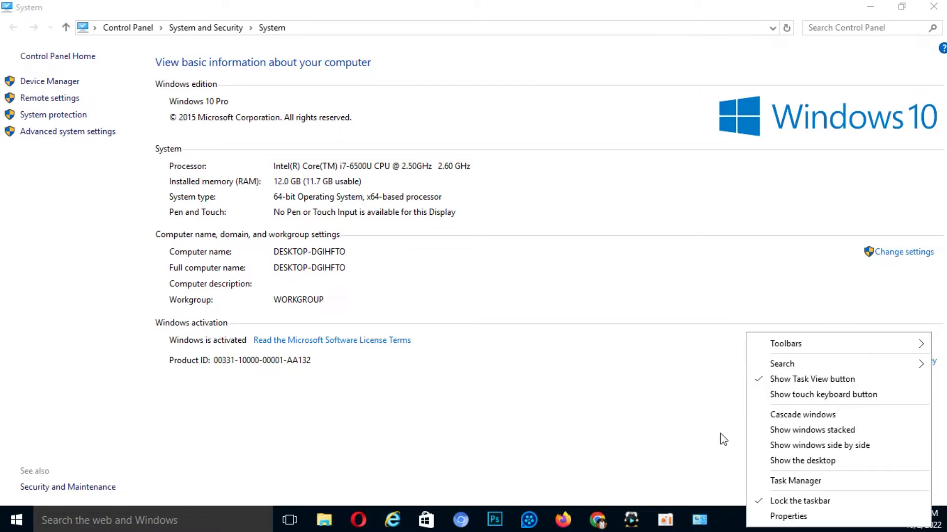
click(710, 404)
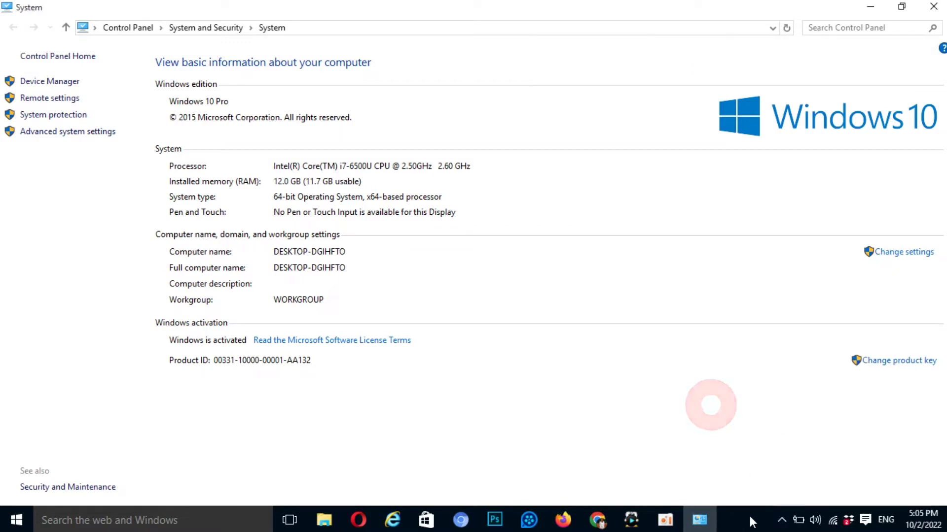
right_click(748, 523)
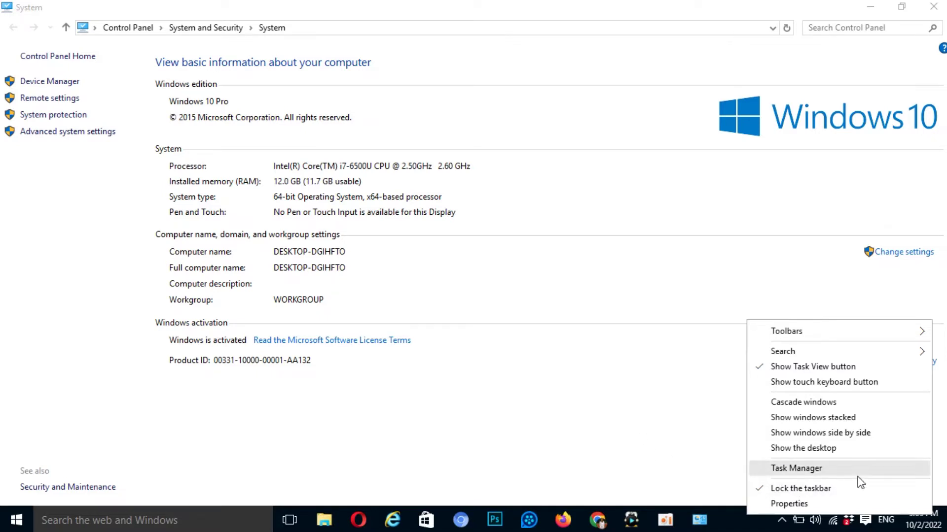
click(809, 468)
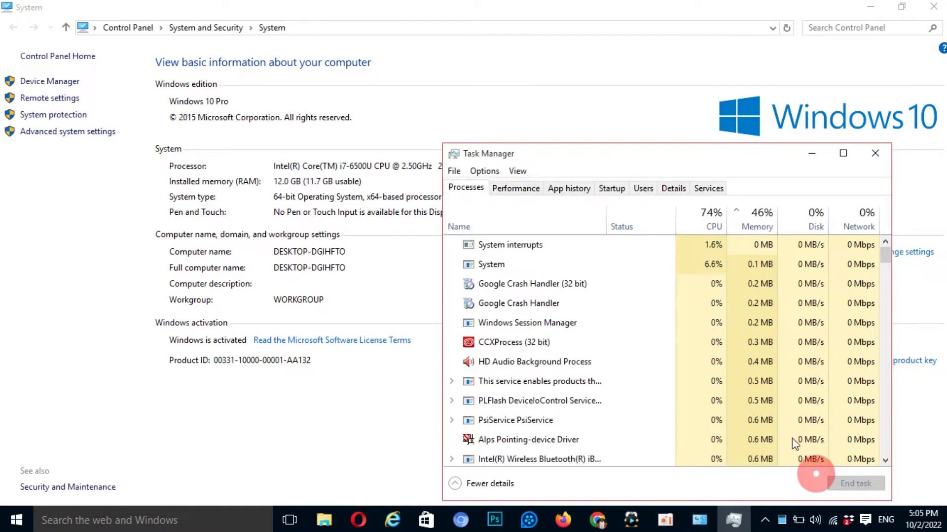
Examine the computer's memory performance in Task Manager.
drag(714, 157, 514, 104)
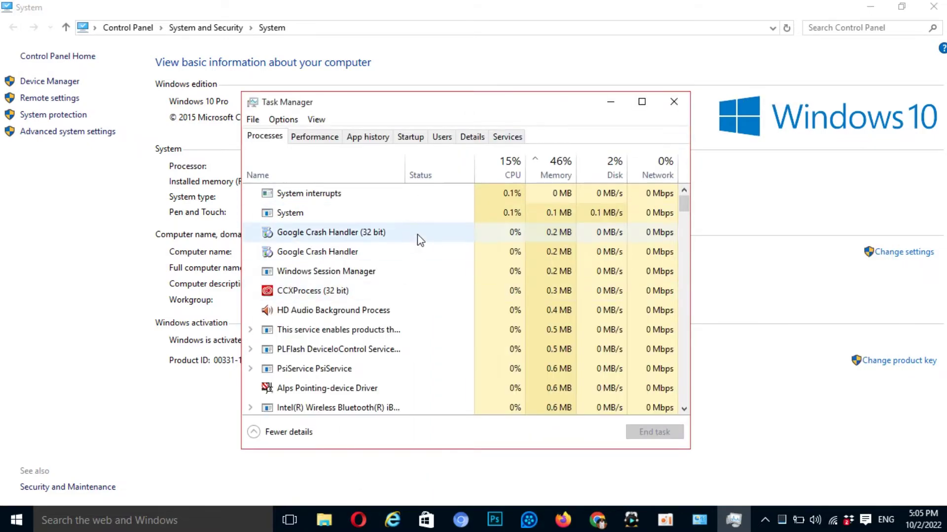
click(324, 137)
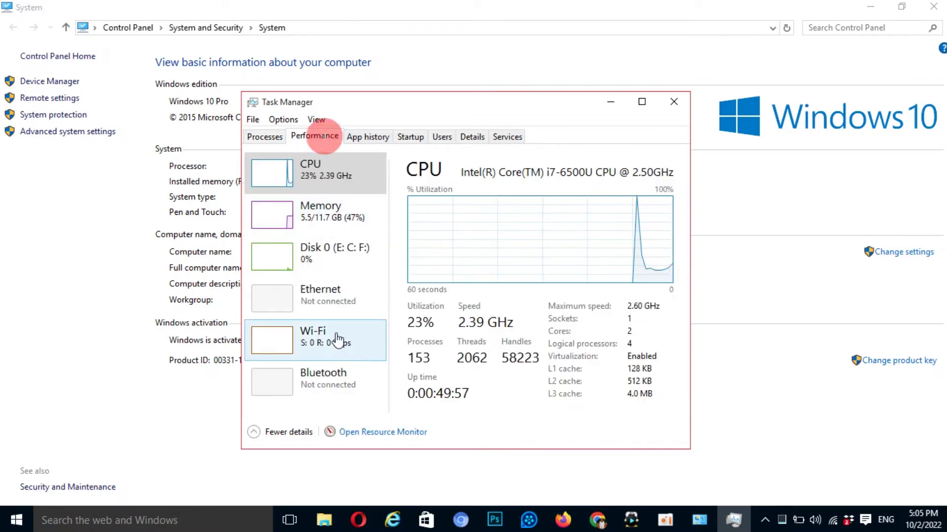
click(326, 230)
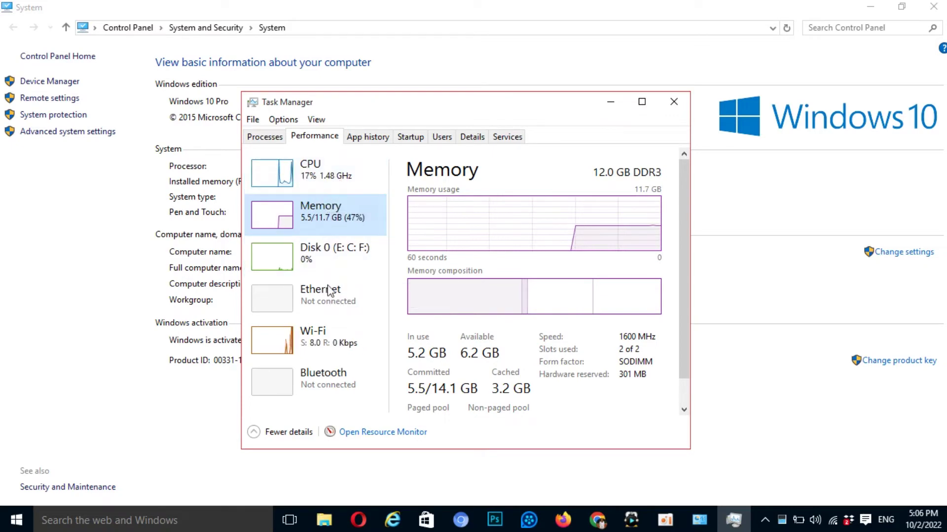
Find the Send Anywhere process using 4.9 MB in the process list and end it.
click(268, 139)
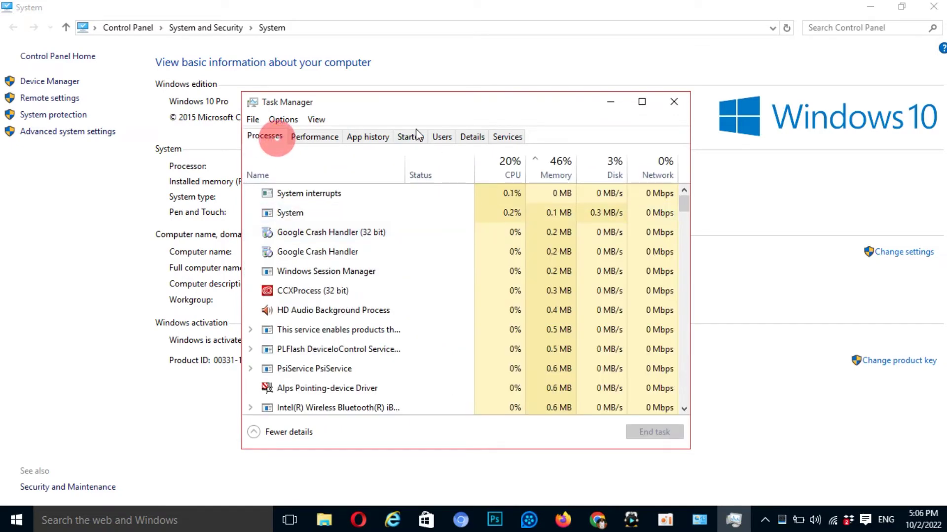
scroll(488, 256, down, 3)
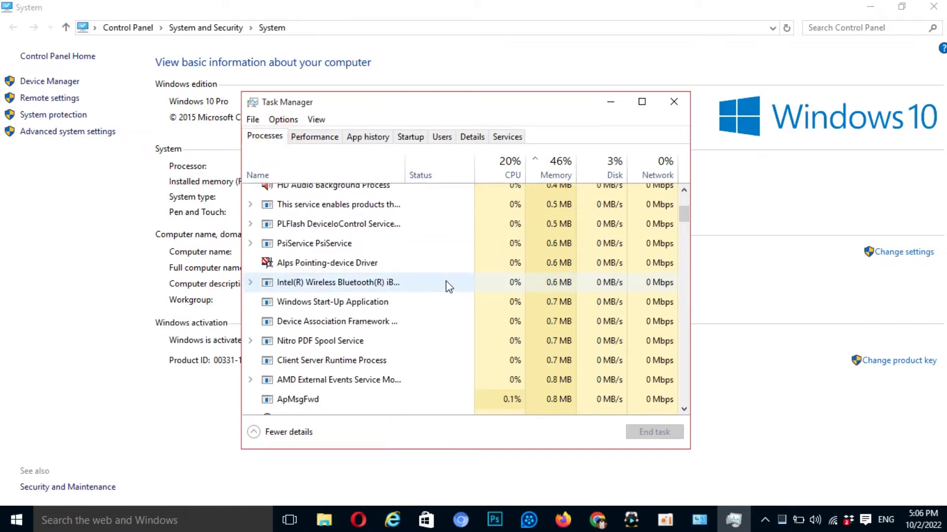
scroll(431, 294, down, 8)
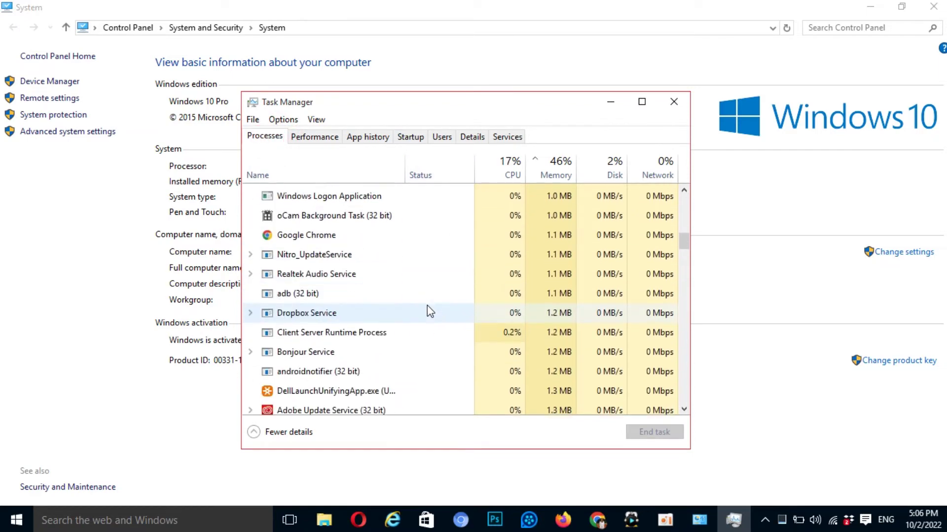
scroll(427, 305, down, 14)
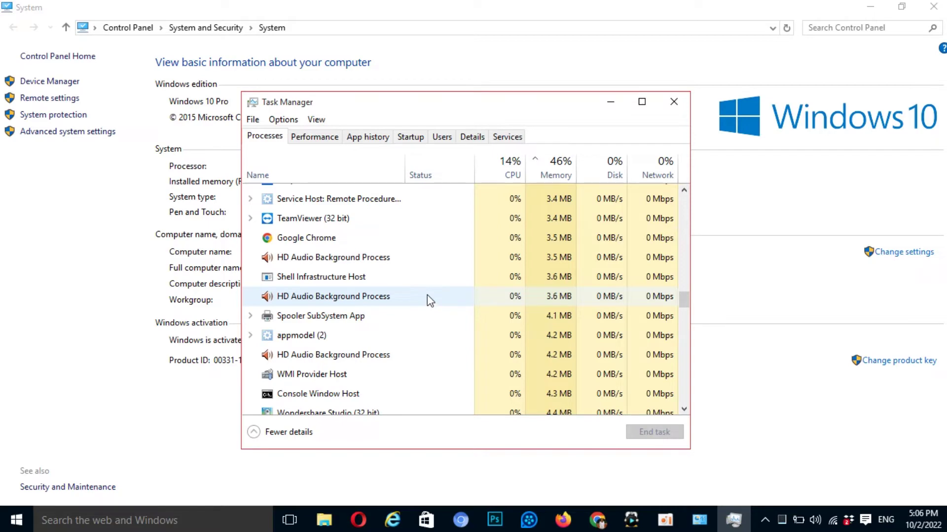
scroll(458, 342, down, 1)
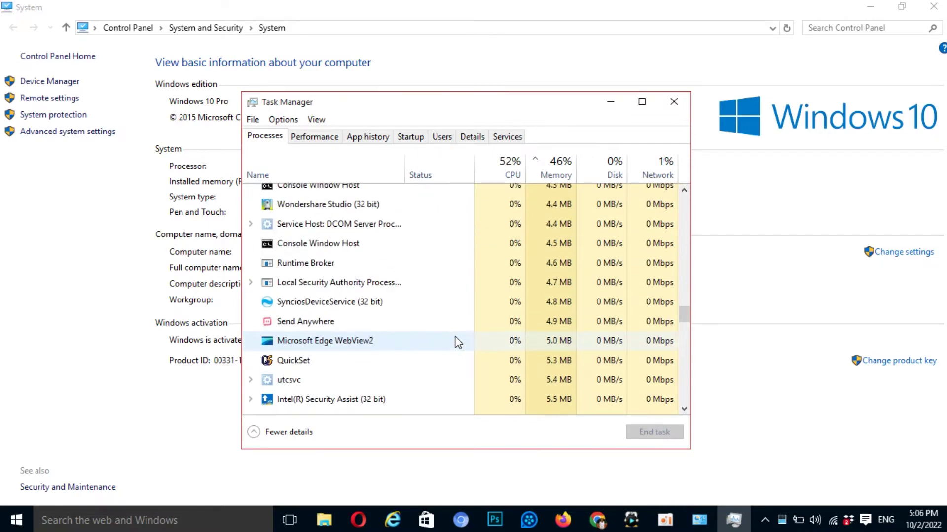
scroll(456, 341, down, 2)
scroll(451, 340, up, 1)
click(326, 259)
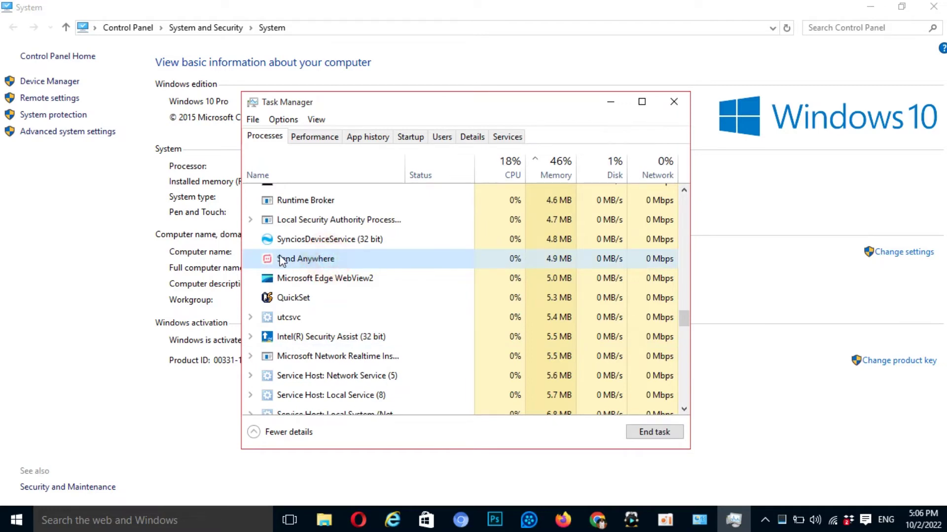
right_click(309, 260)
click(352, 268)
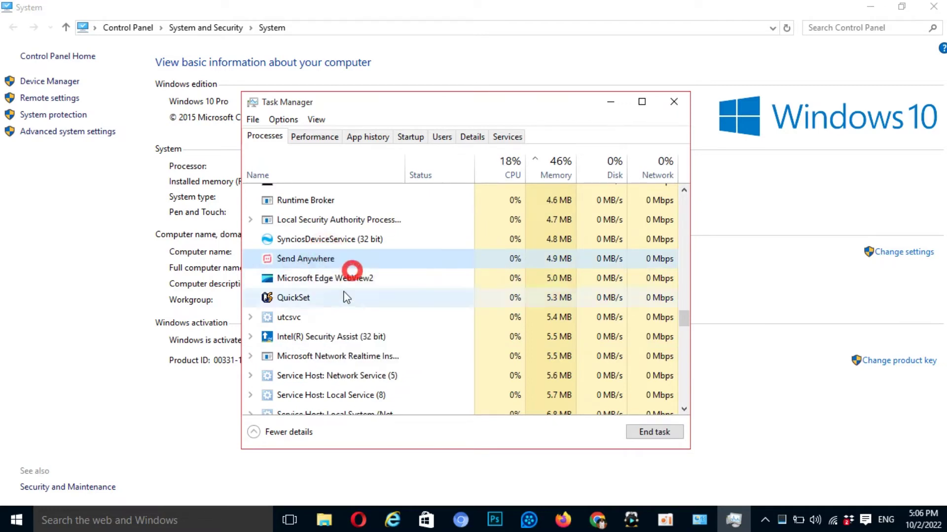
End the Chromium (32 bit) process listed directly above Dropbox.
scroll(312, 373, down, 2)
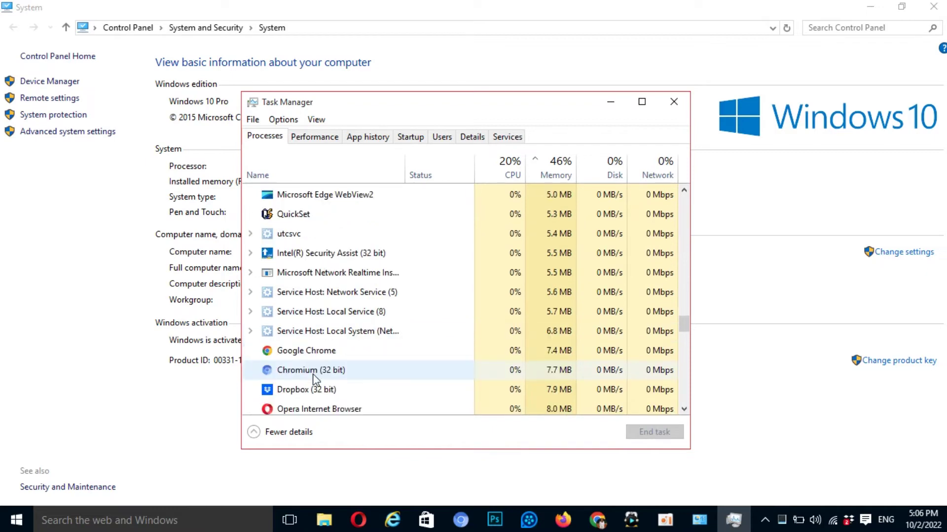
scroll(314, 374, down, 1)
right_click(315, 373)
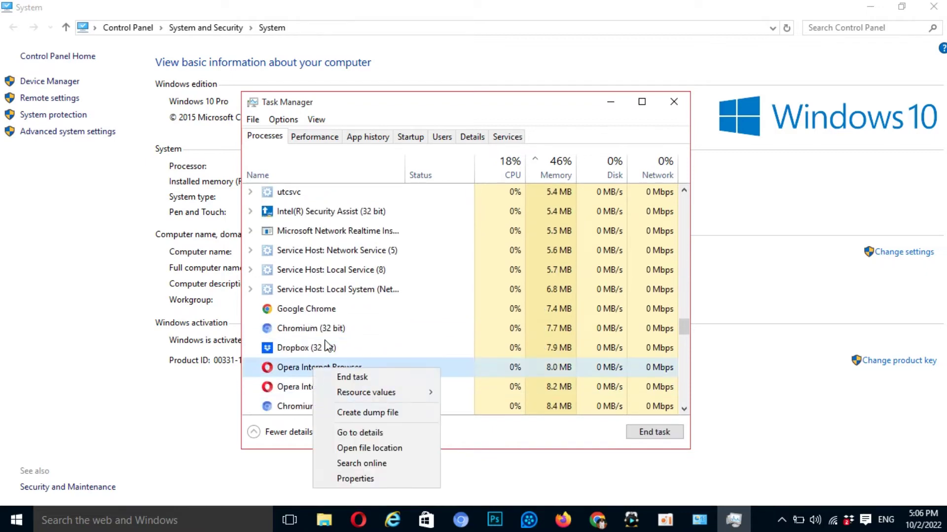
click(326, 333)
right_click(327, 330)
click(355, 340)
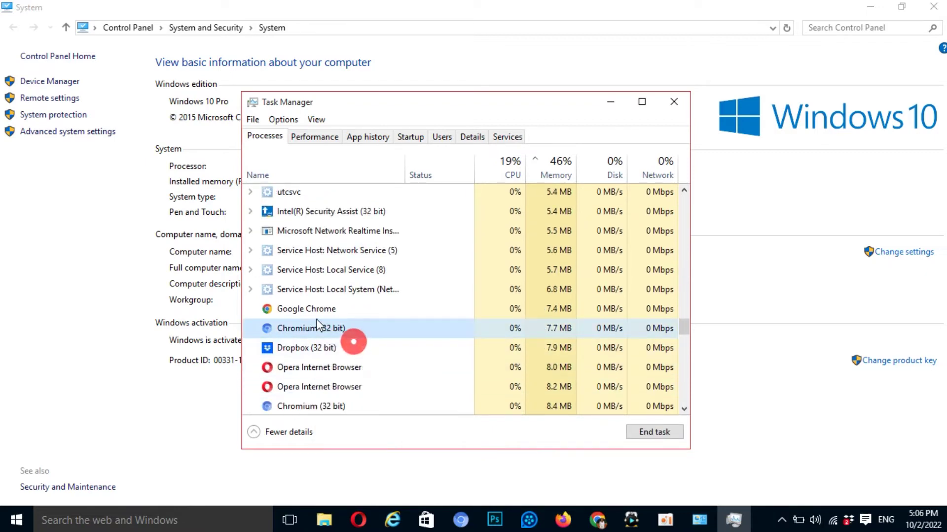
End the Dropbox (32 bit) process and the Microsoft Edge WebView2 process below Chromium.
right_click(305, 337)
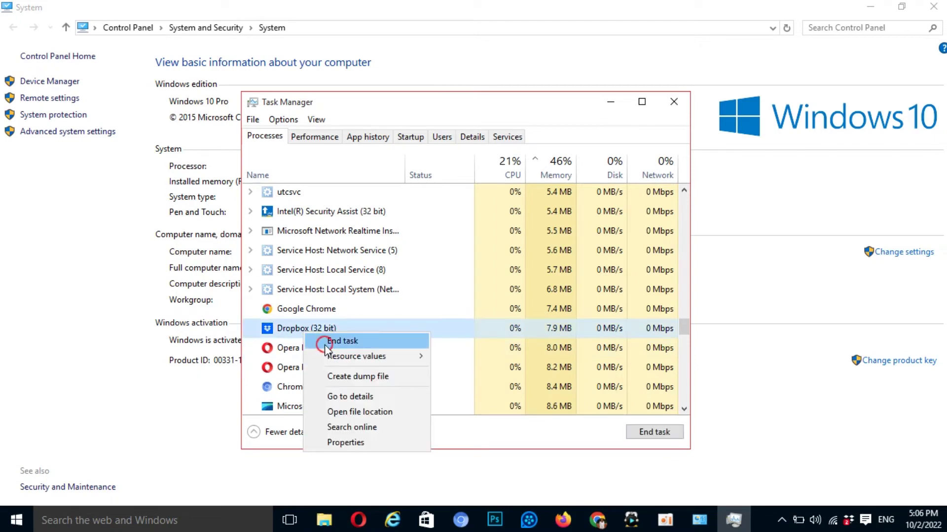
click(325, 344)
scroll(316, 350, down, 1)
right_click(318, 345)
click(340, 353)
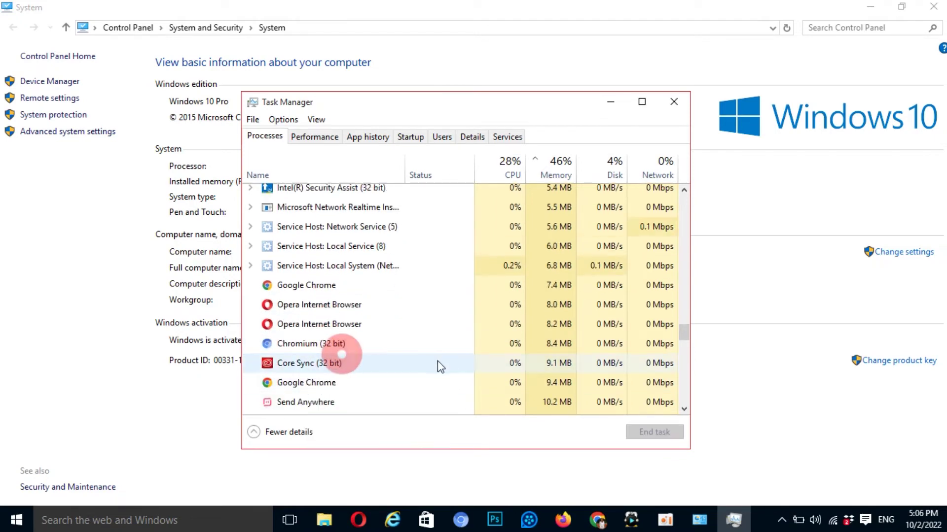
scroll(424, 363, down, 2)
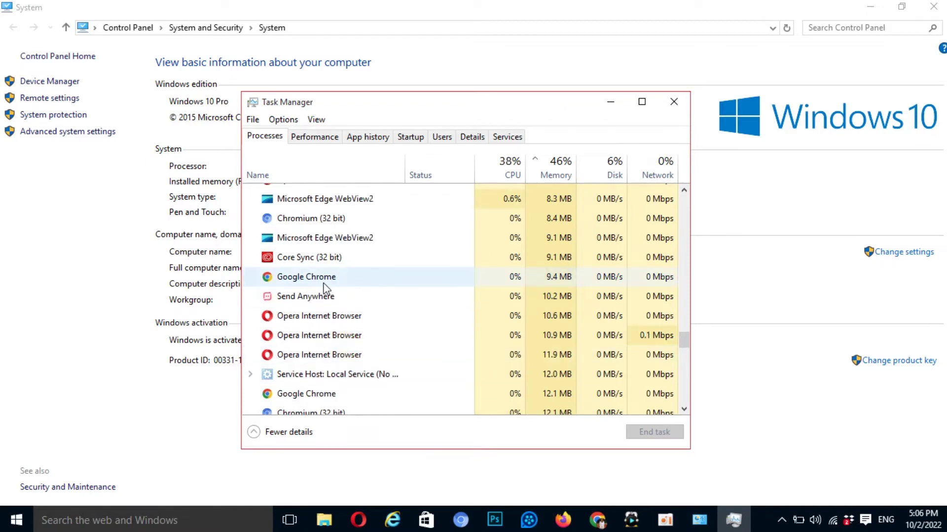
End the Core Sync (32 bit) process, the Microsoft Edge WebView2 process directly above it, and the µTorrent (32 bit) process.
right_click(324, 262)
click(338, 265)
right_click(345, 243)
click(351, 247)
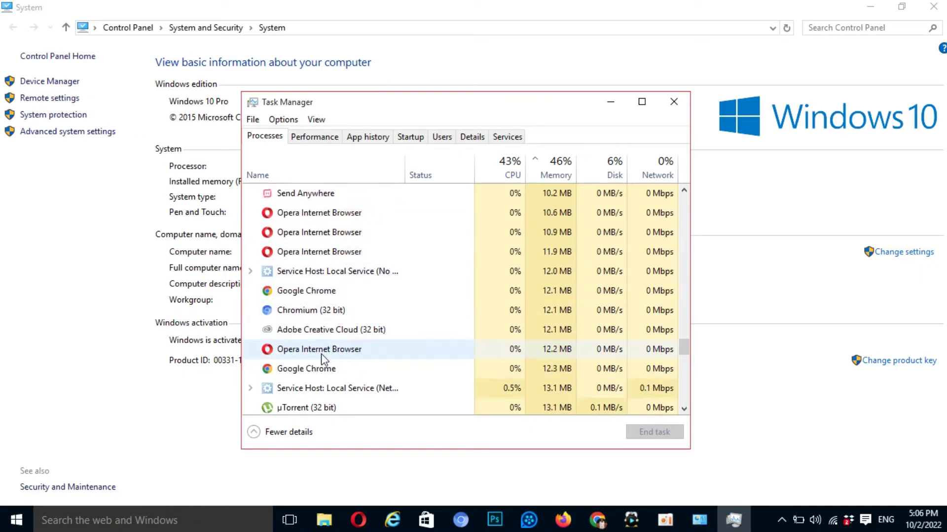
right_click(320, 369)
click(332, 375)
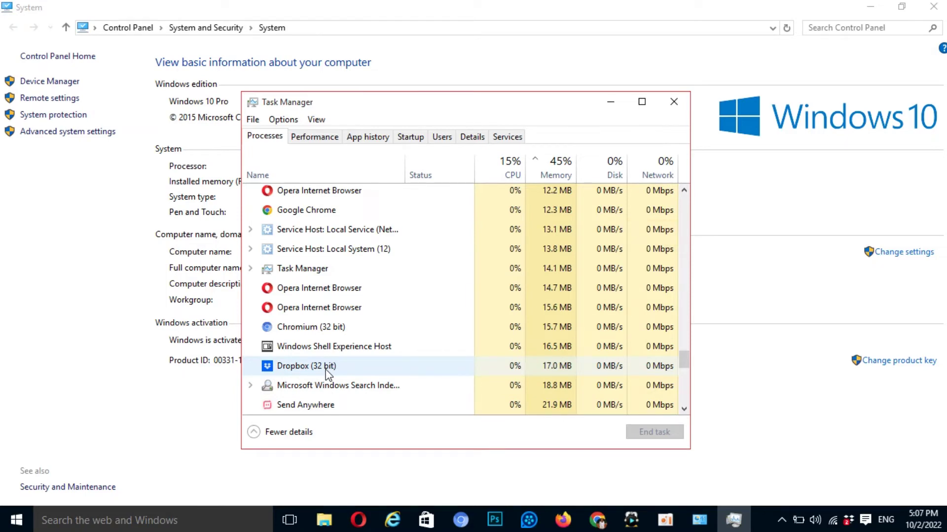
Switch to Chrome to review the low-memory warning image, and return to Task Manager.
click(597, 520)
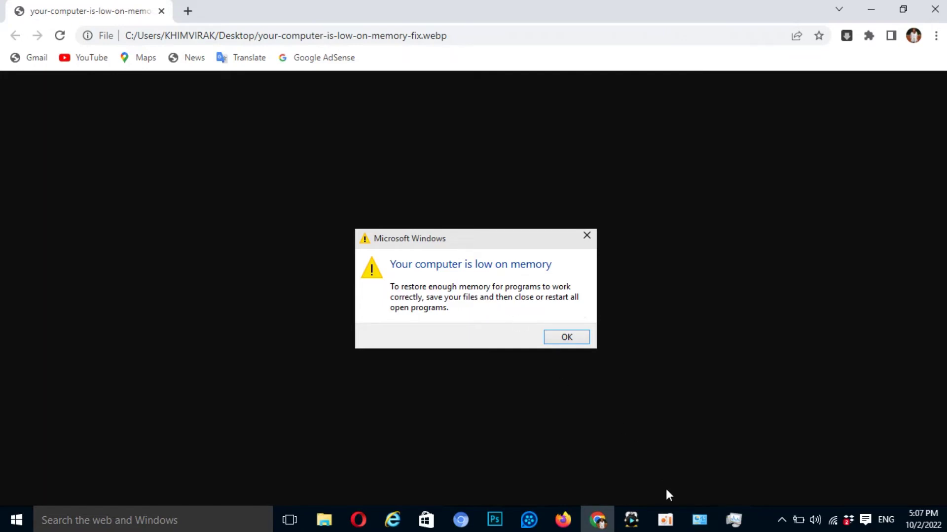
key(alt+Tab)
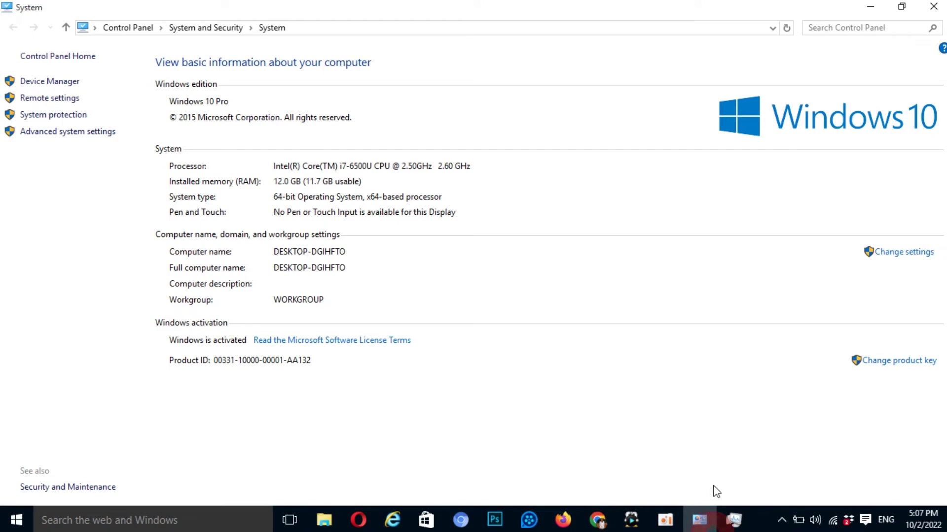
click(735, 522)
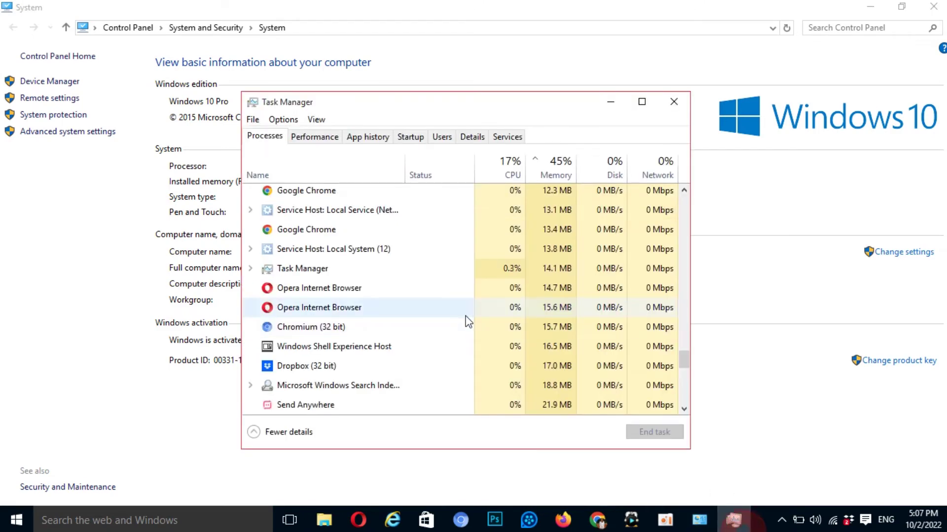
Reposition the Task Manager window and examine the computer's CPU performance followed by its memory performance.
click(343, 102)
drag(343, 102, 457, 150)
drag(669, 156, 653, 87)
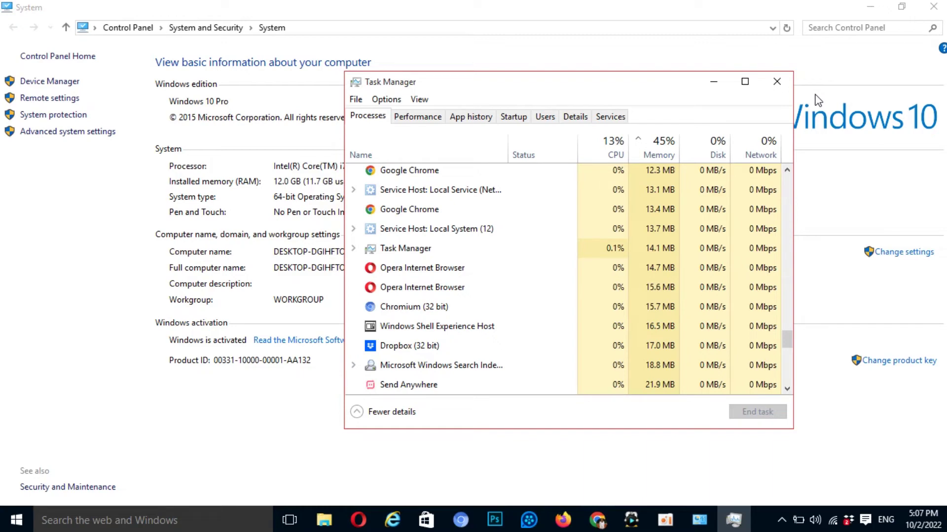
click(418, 117)
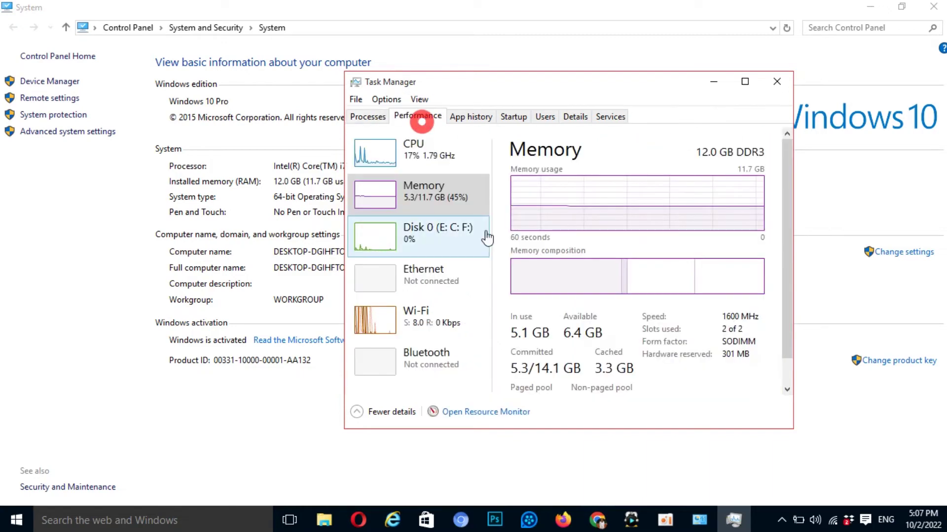
click(465, 148)
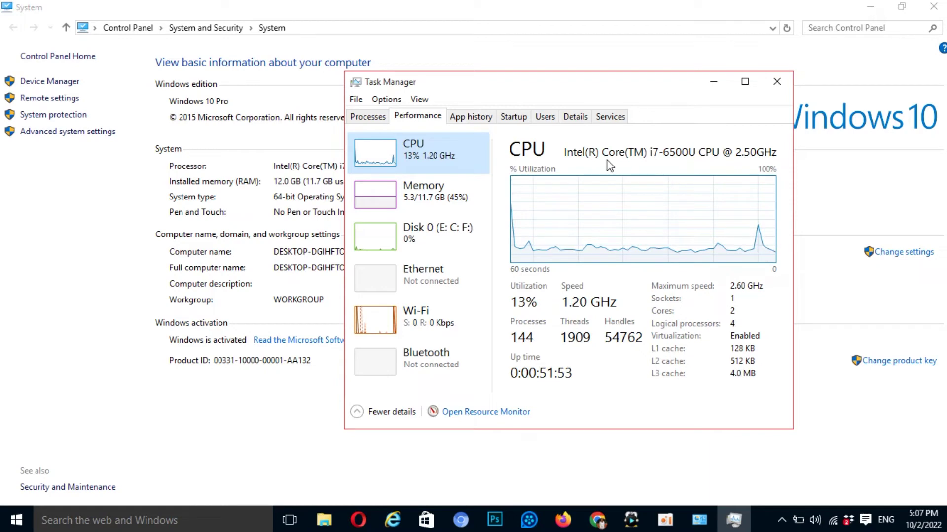
click(449, 191)
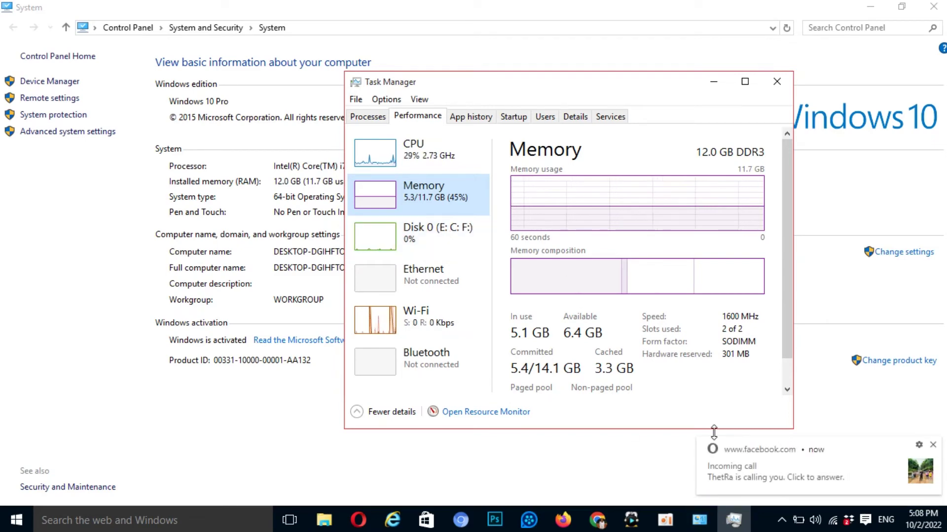
click(664, 520)
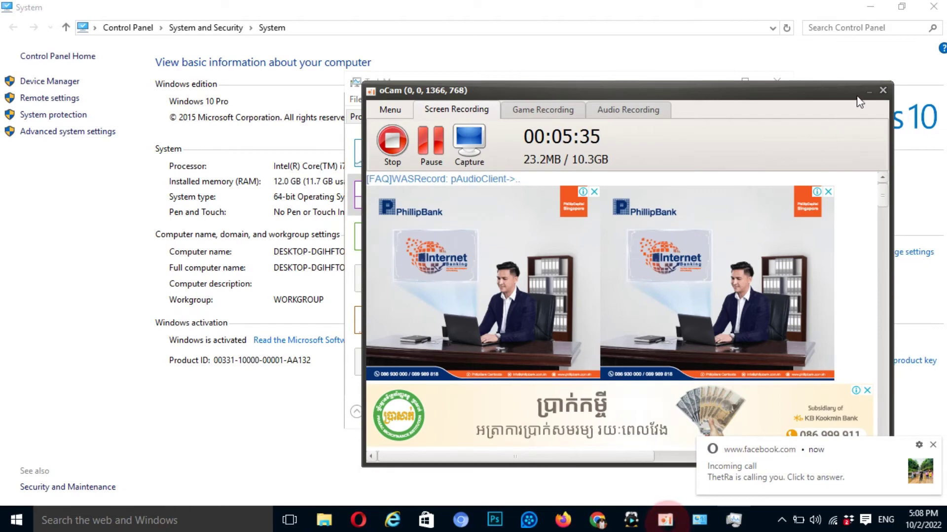
click(869, 92)
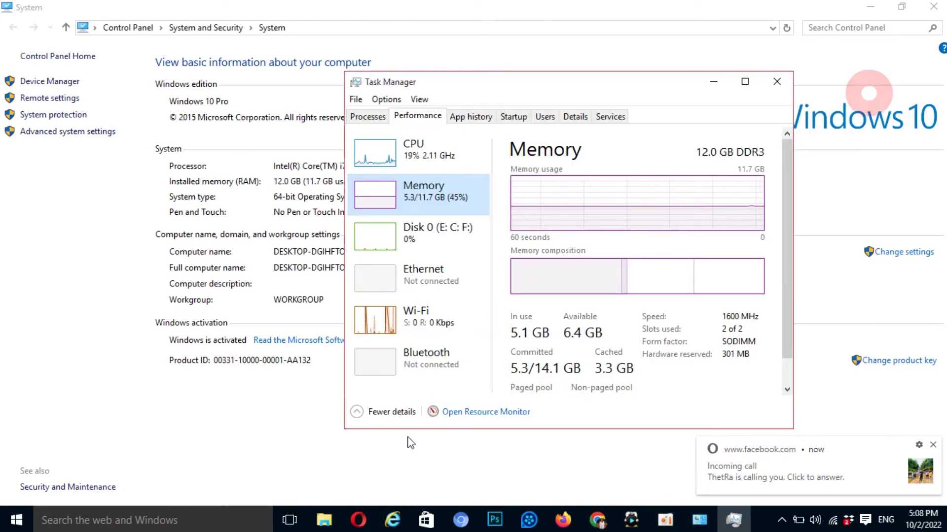
Return to the process list, find the Cortana process among the heavier memory users, and end it.
click(375, 118)
scroll(521, 291, down, 3)
scroll(525, 298, down, 3)
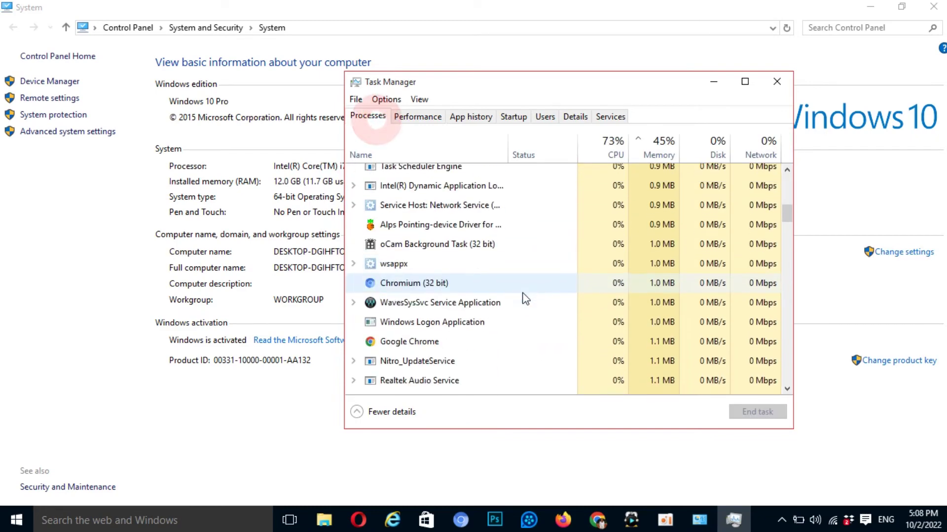
scroll(526, 299, down, 5)
scroll(525, 299, down, 10)
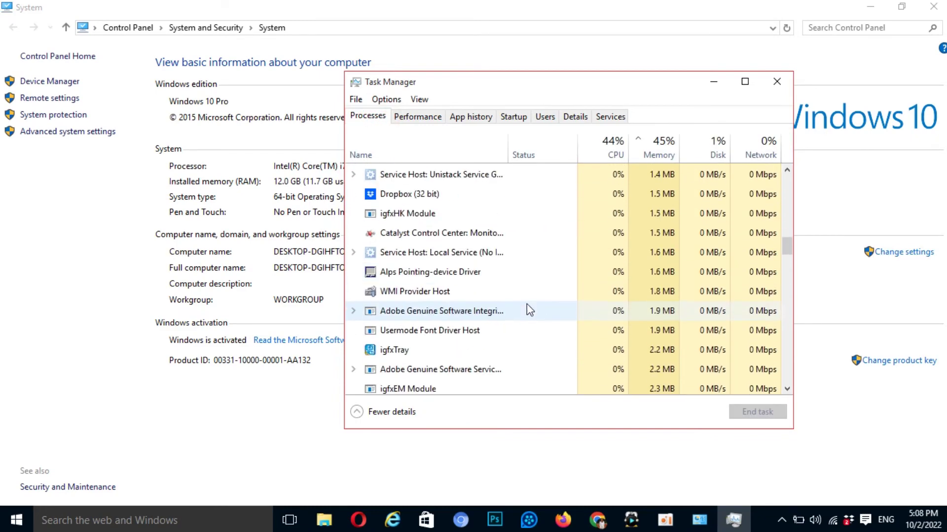
scroll(481, 359, down, 10)
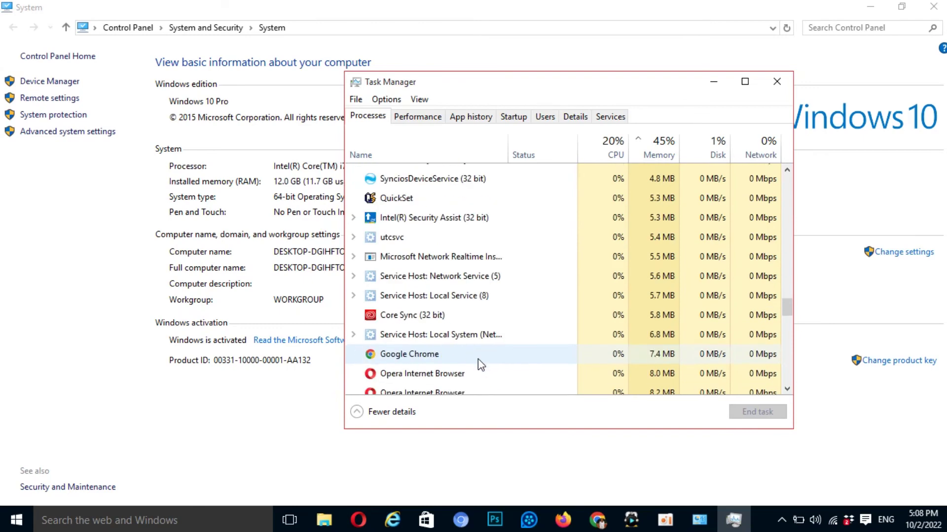
scroll(476, 367, down, 5)
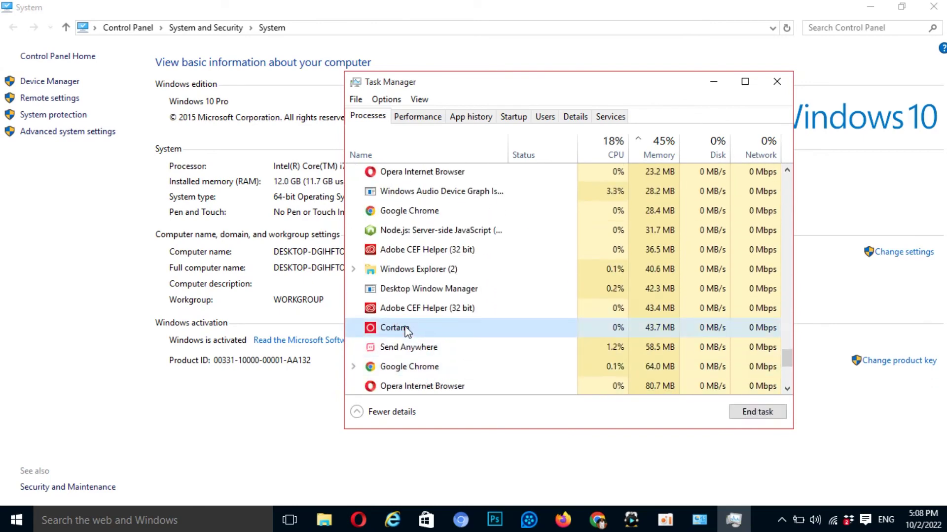
right_click(428, 329)
click(452, 335)
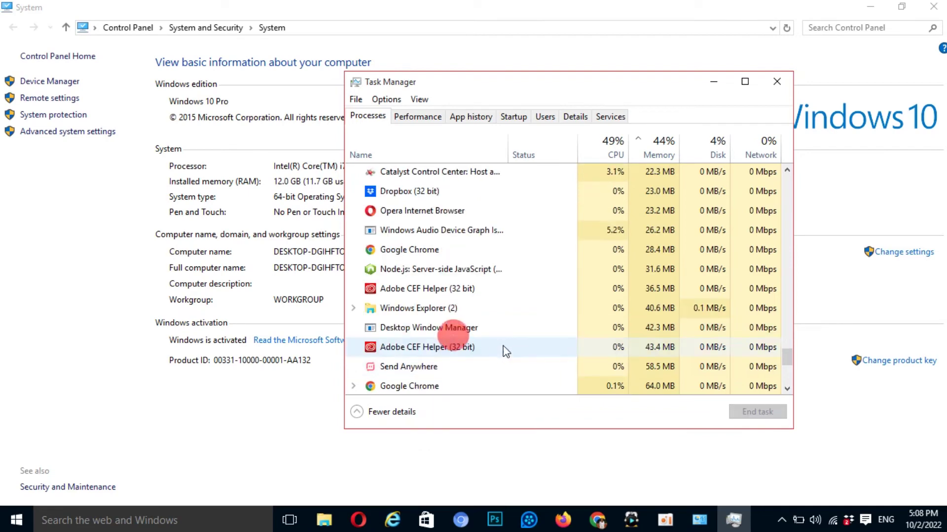
End the Send Anywhere process using 58.5 MB and review the processes that use more memory.
right_click(407, 367)
click(432, 380)
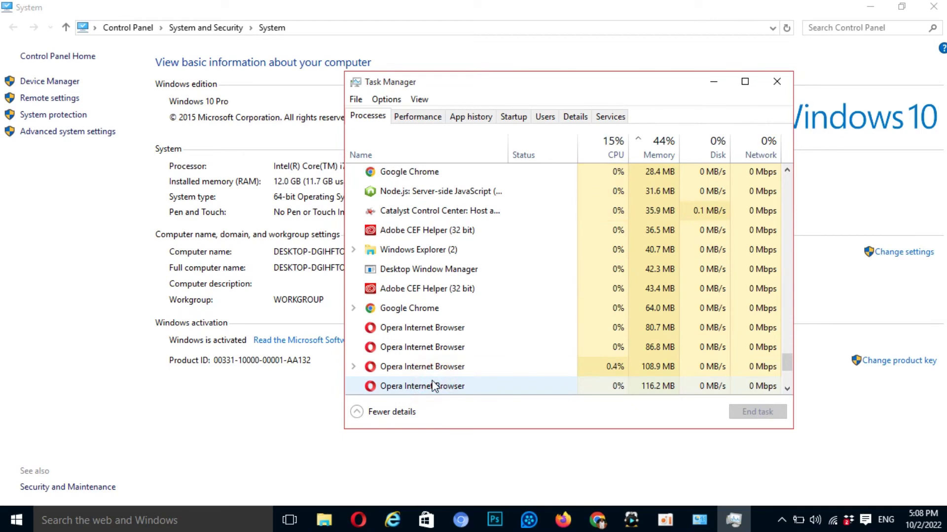
scroll(469, 302, down, 2)
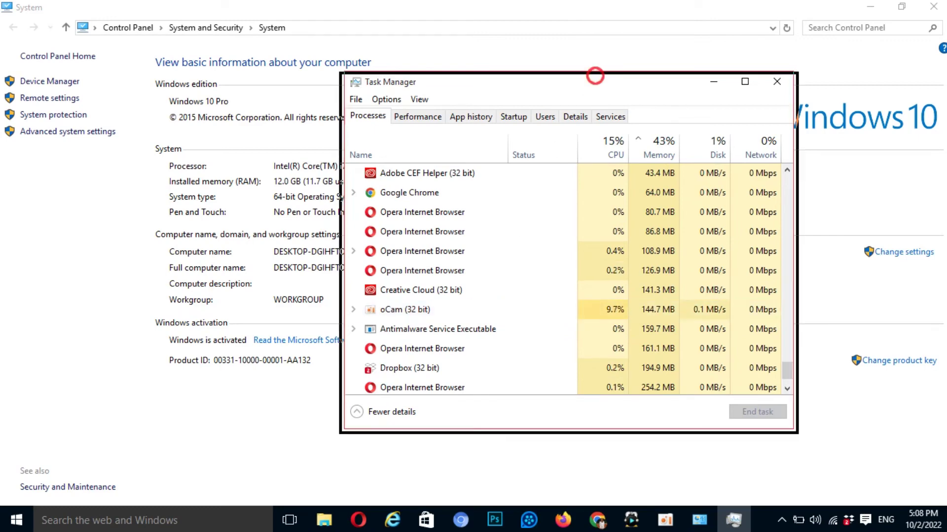
click(595, 78)
drag(596, 83, 701, 139)
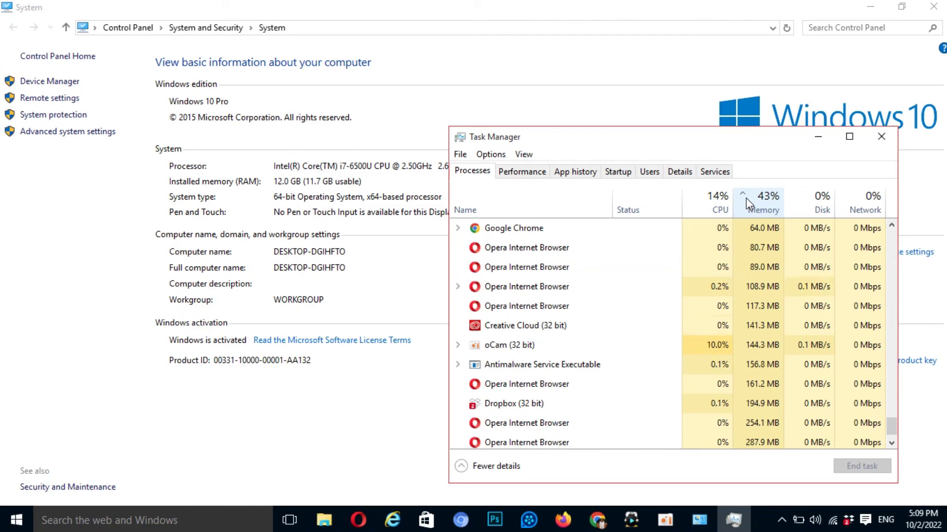
drag(748, 144, 531, 125)
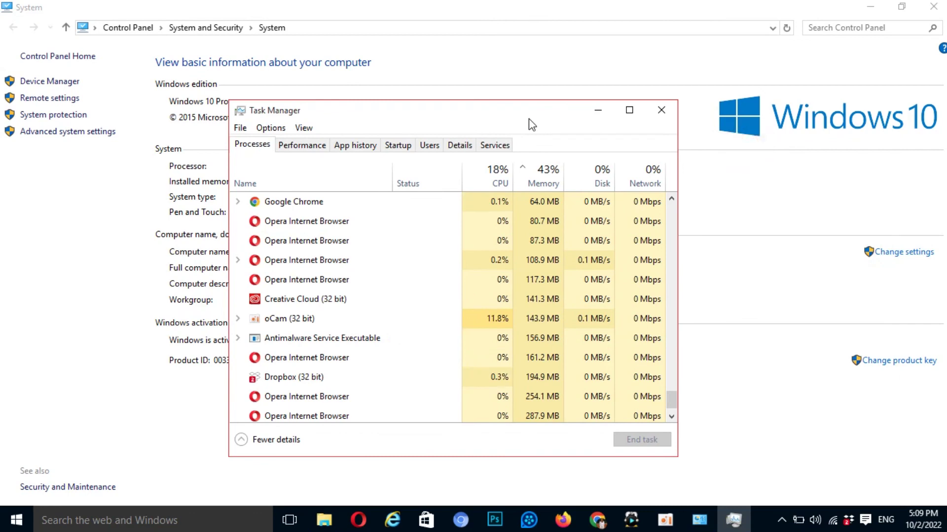